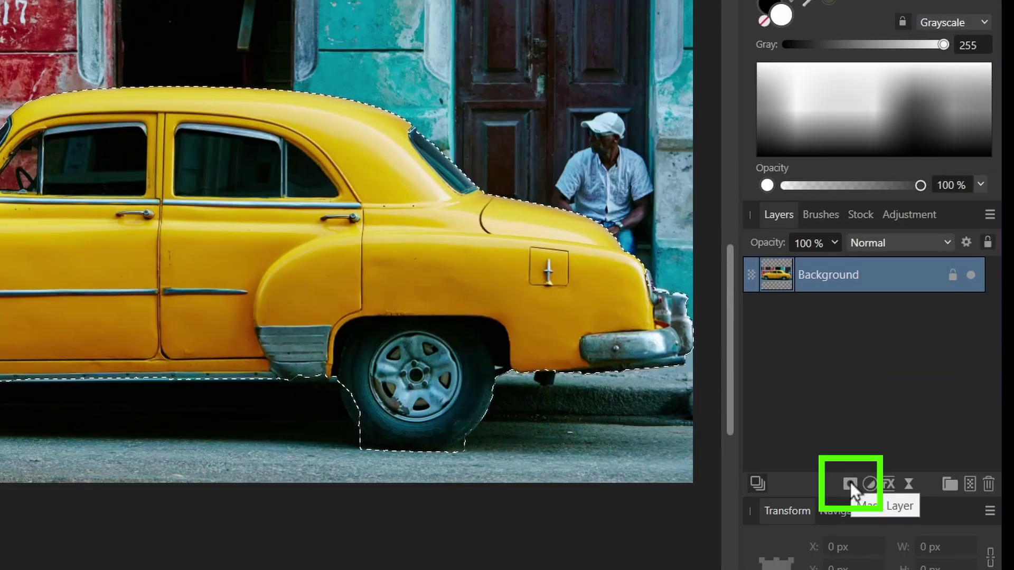
Mask the car layer to the car selection, then clear the selection.
left_click(851, 483)
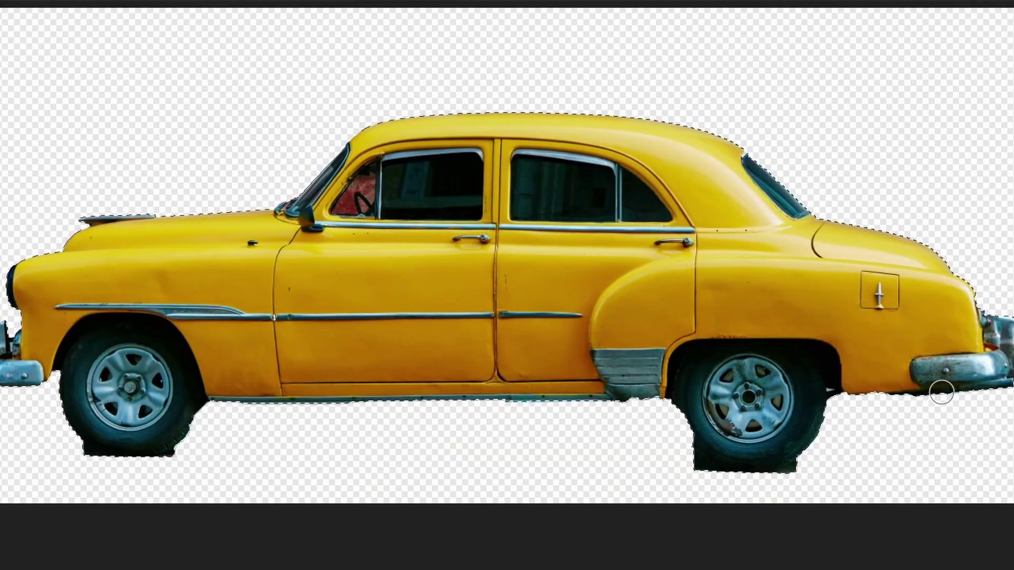
key("ctrl+d")
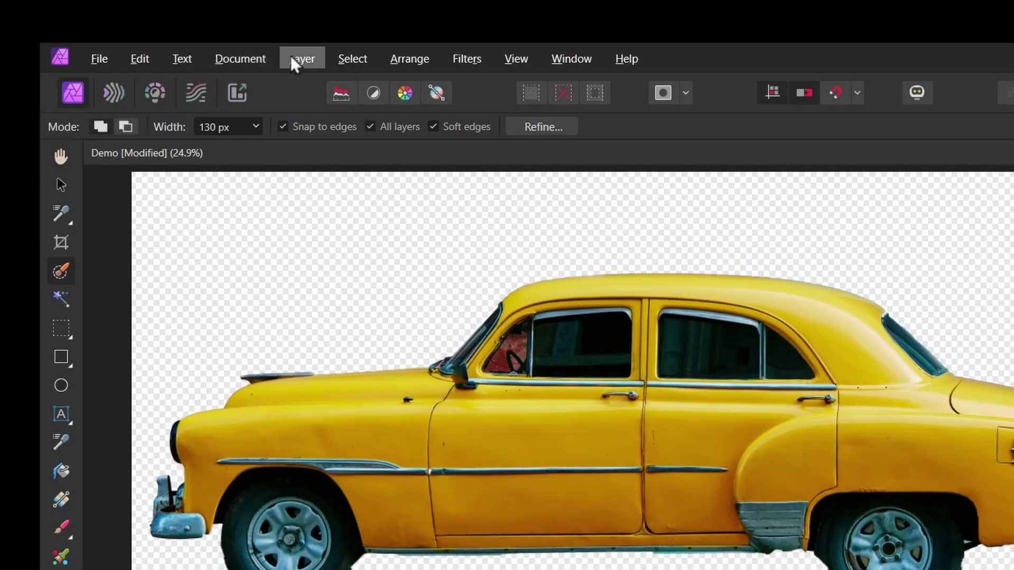
Add a cyan fill layer beneath the car and shrink the car slightly from its top corners.
left_click(293, 57)
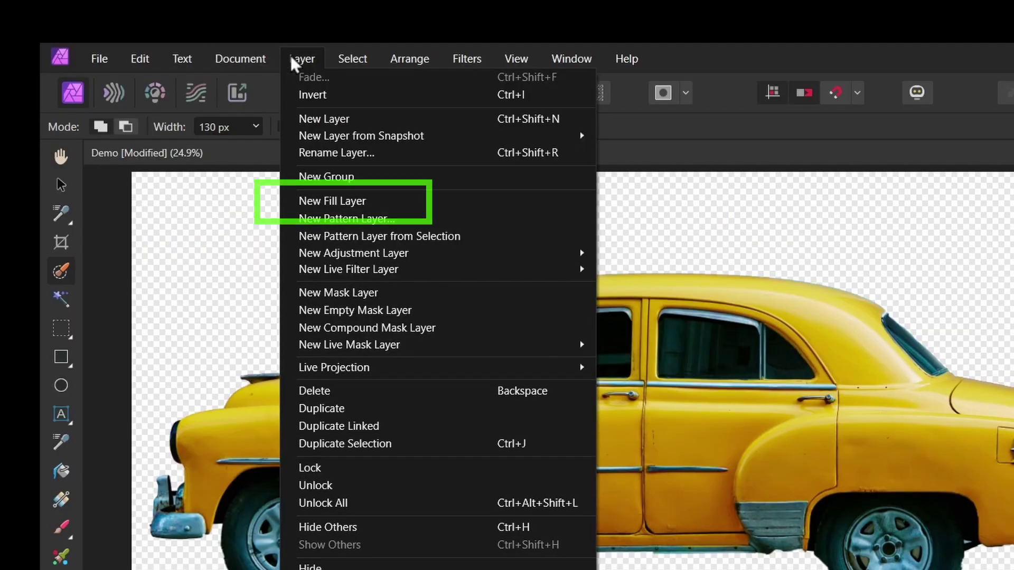
left_click(337, 201)
left_click_drag(815, 196, 798, 234)
left_click_drag(761, 445, 761, 493)
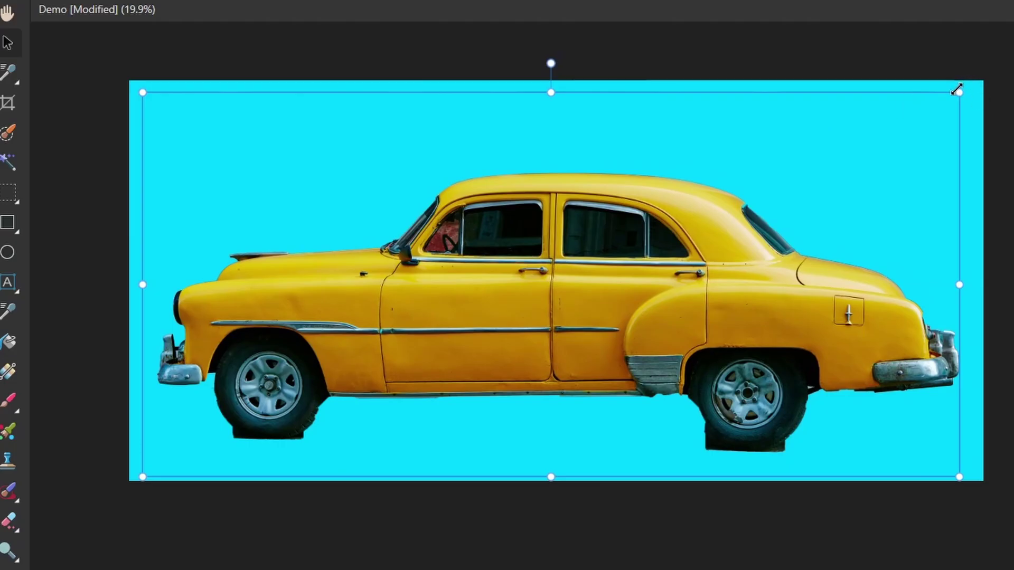
left_click_drag(957, 89, 952, 92)
left_click_drag(143, 95, 154, 97)
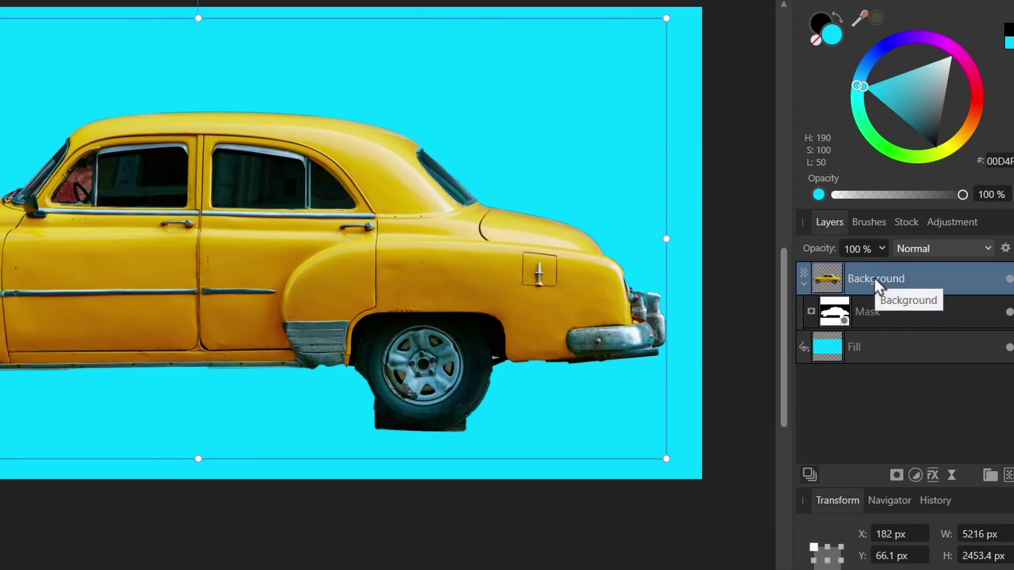
Give the car layer a white Outline effect with a 20 px radius.
left_click(933, 478)
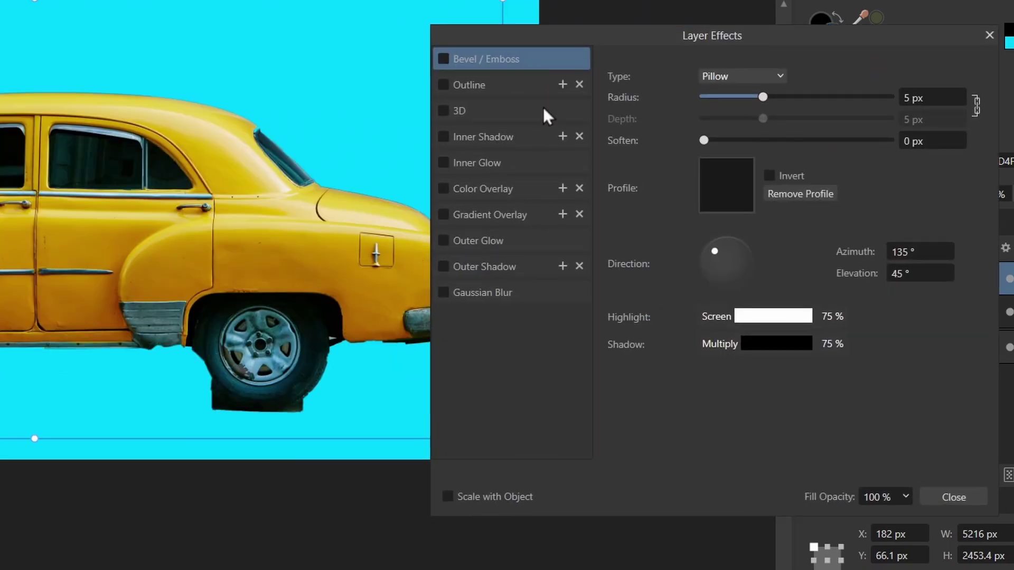
left_click(478, 85)
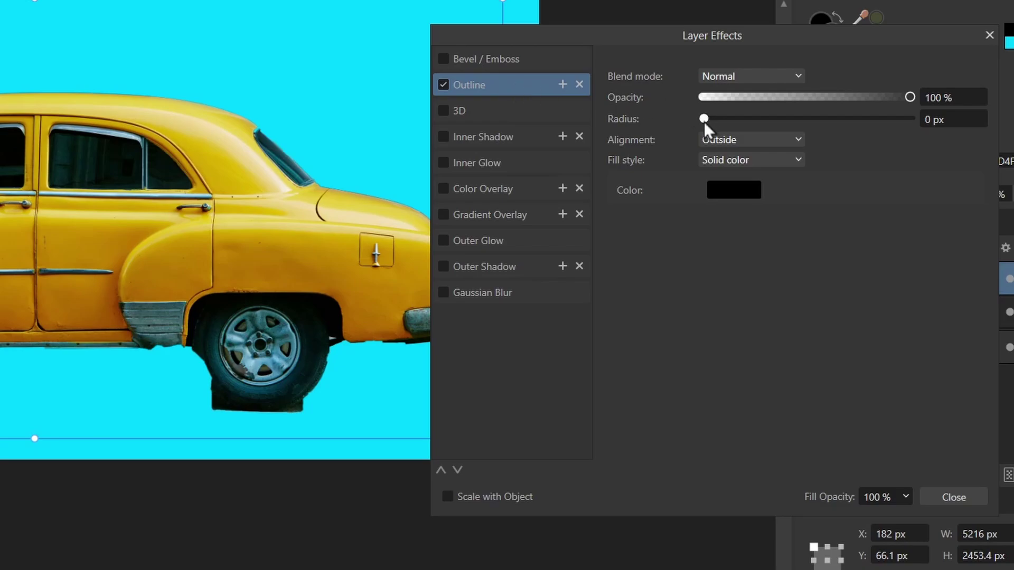
left_click_drag(704, 118, 824, 118)
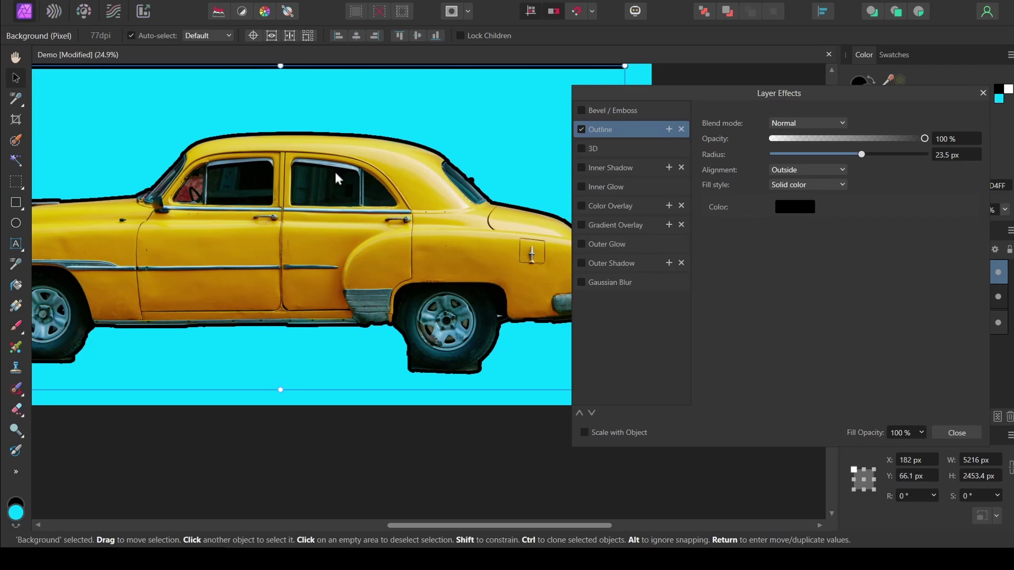
left_click(795, 206)
left_click_drag(794, 283, 773, 338)
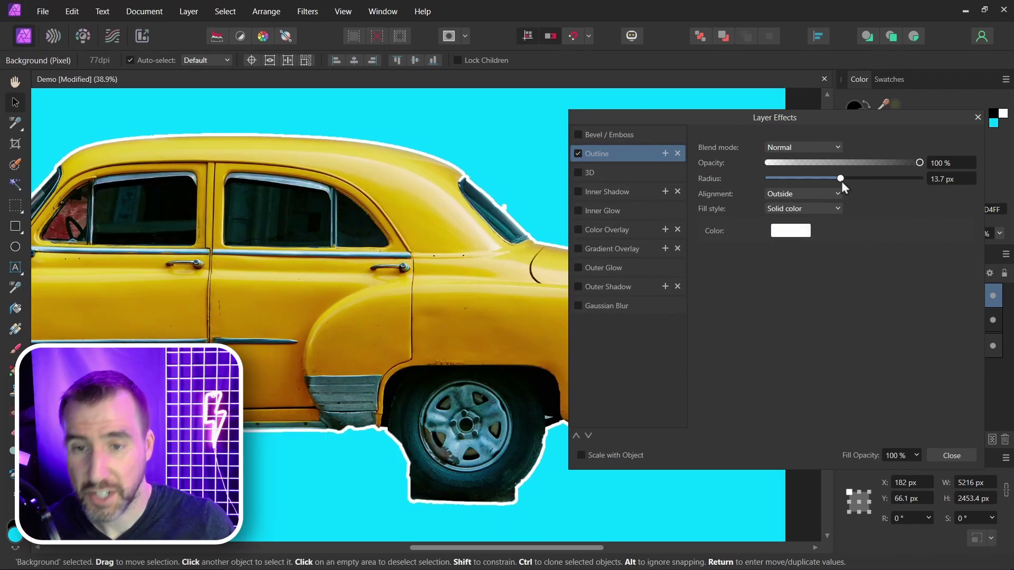
left_click_drag(845, 158, 851, 182)
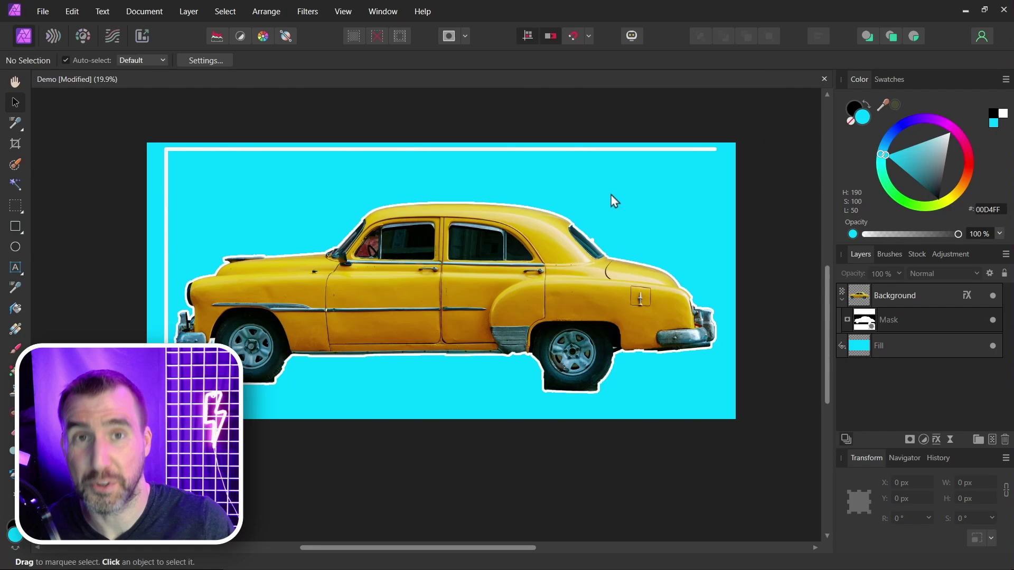
On the car's mask, paint black over the white strip along the canvas top edge.
left_click(893, 320)
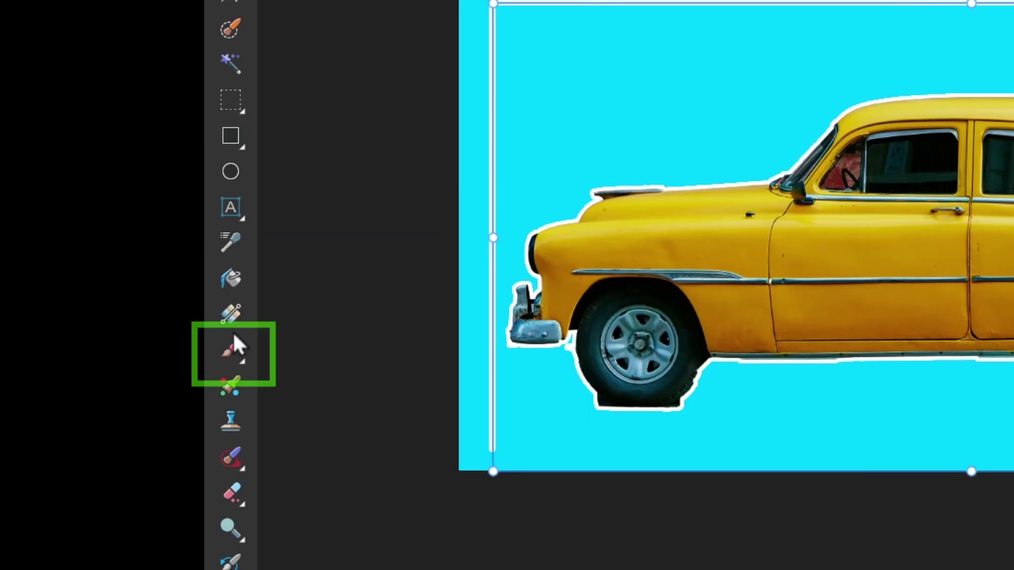
left_click(233, 347)
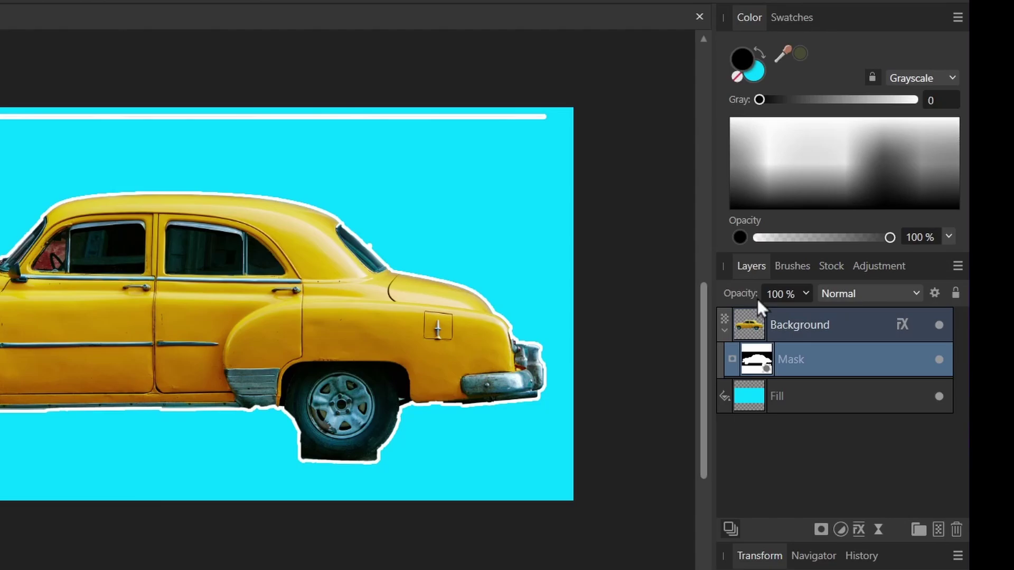
left_click(791, 267)
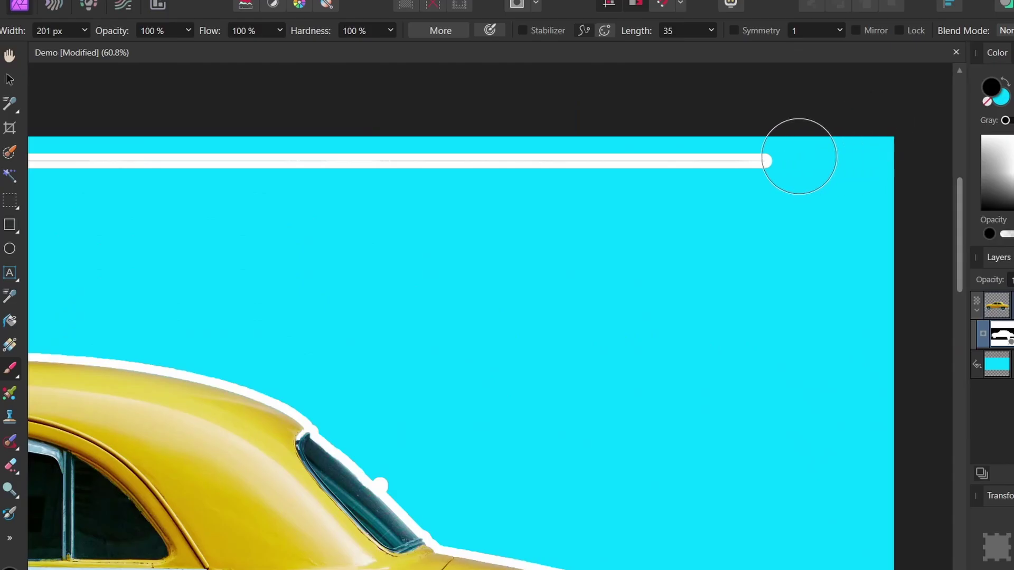
left_click_drag(713, 158, 560, 165)
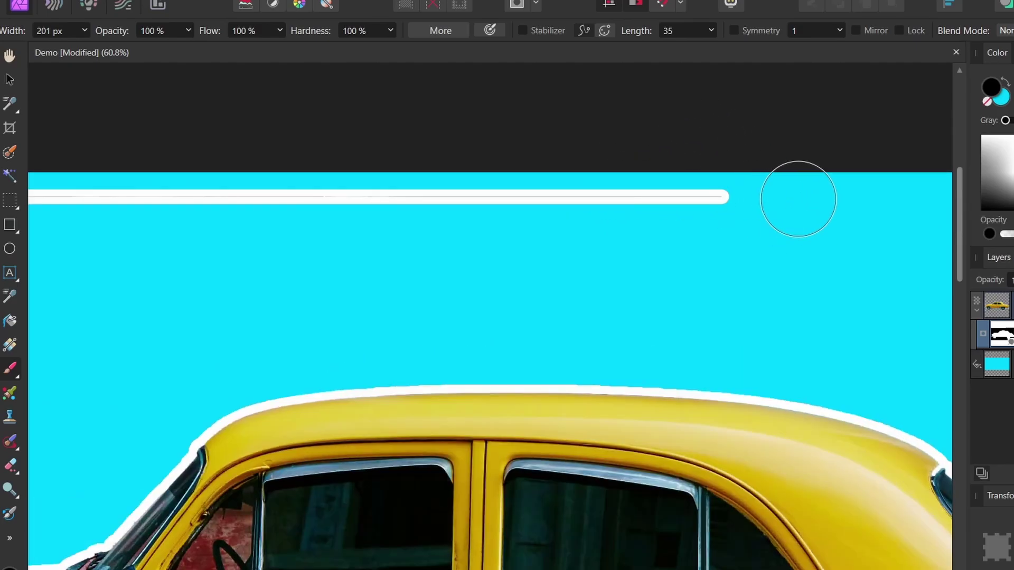
left_click_drag(798, 199, 464, 204)
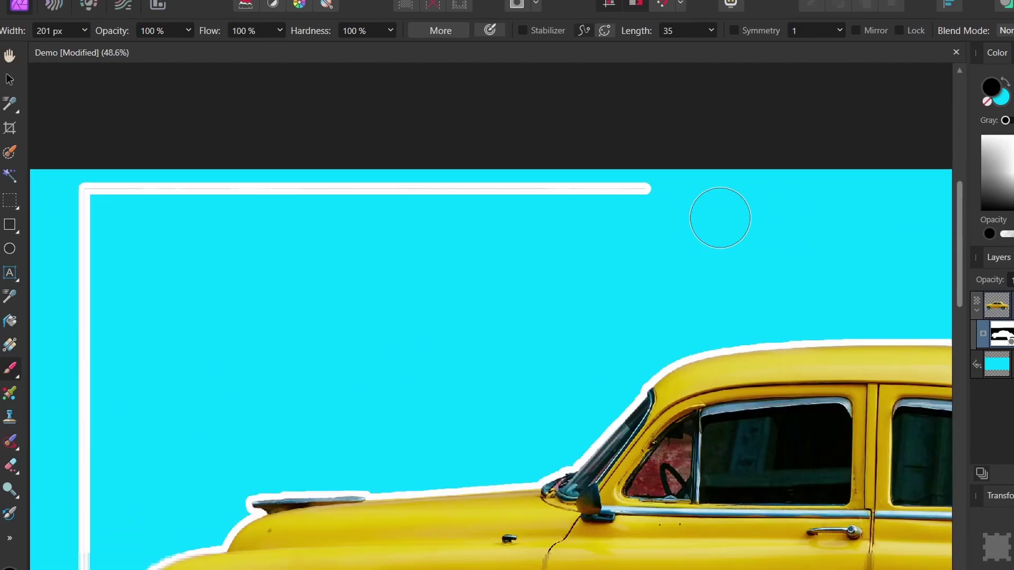
key("ctrl+z")
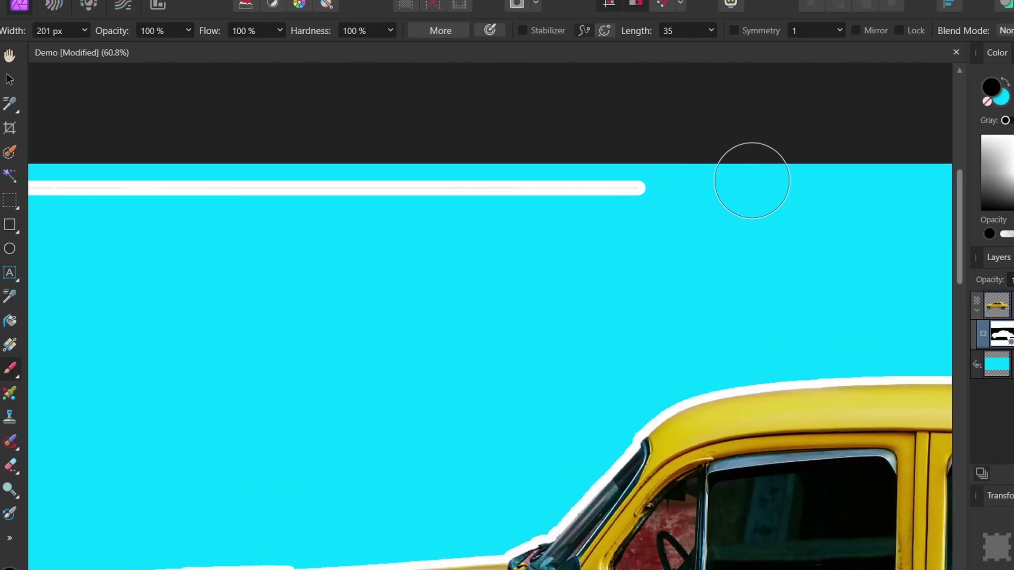
Paint out the white strip along the canvas's left edge.
left_click_drag(752, 180, 363, 186)
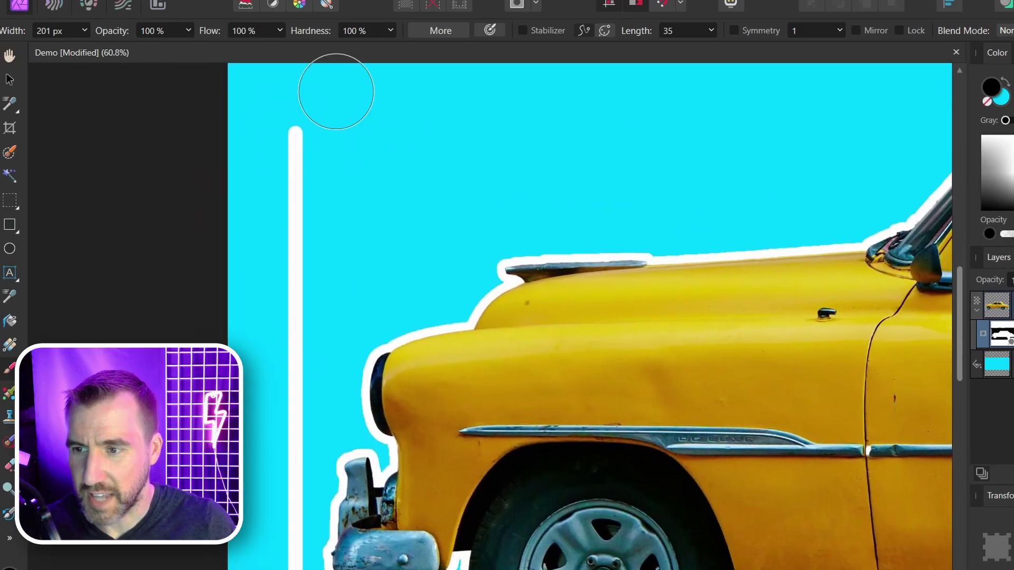
mouse_move(335, 91)
left_mouse_down()
mouse_move(295, 207)
mouse_move(296, 390)
left_mouse_up()
left_click_drag(302, 326, 276, 163)
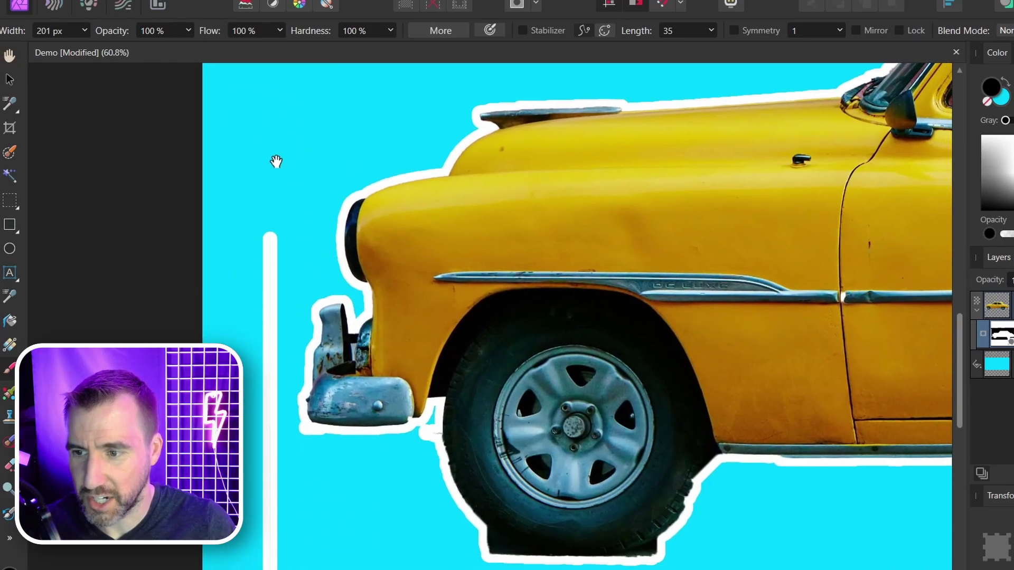
mouse_move(269, 211)
left_mouse_down()
mouse_move(262, 334)
mouse_move(298, 160)
mouse_move(283, 264)
left_mouse_up()
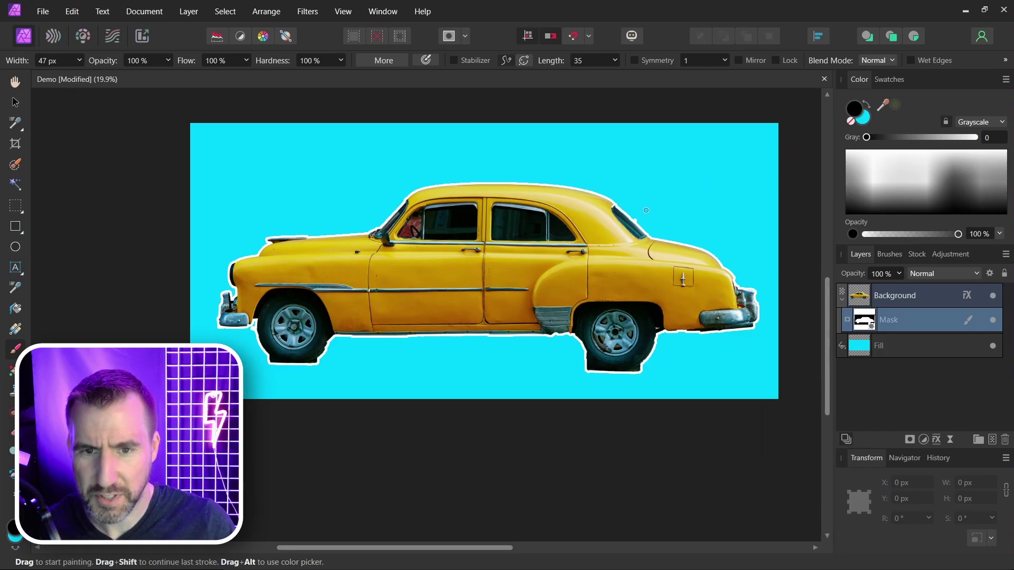
Zoom in, shrink the brush to 21 px, and touch up the car's mask edges.
scroll(646, 210, "up", 6)
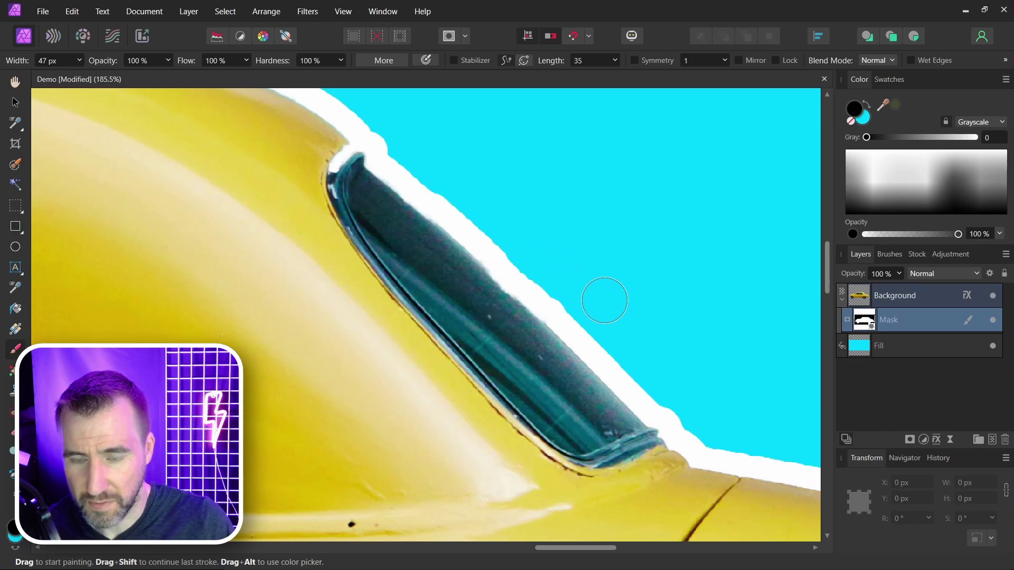
key("bracketleft")
key("bracketleft")
key("bracketleft")
key("bracketleft")
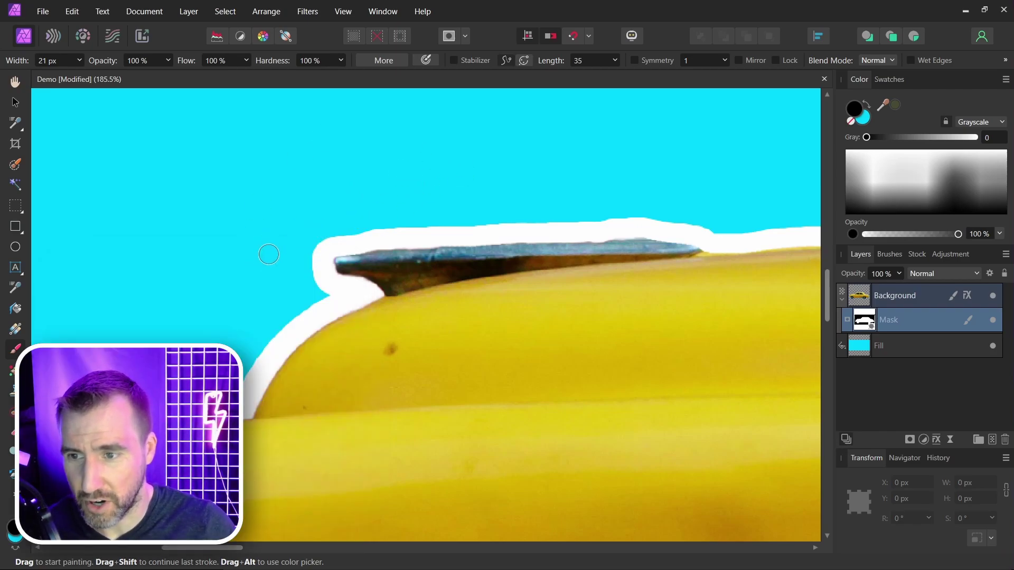
scroll(267, 254, "down", 3)
left_click_drag(246, 268, 295, 219)
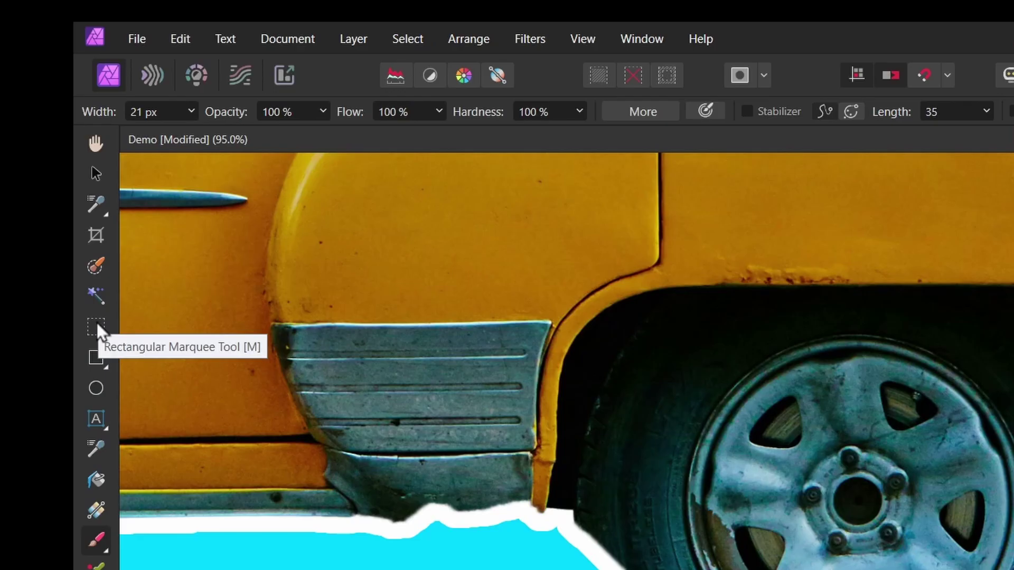
Draw an elliptical selection around the rear wheel and invert it.
left_click(15, 206)
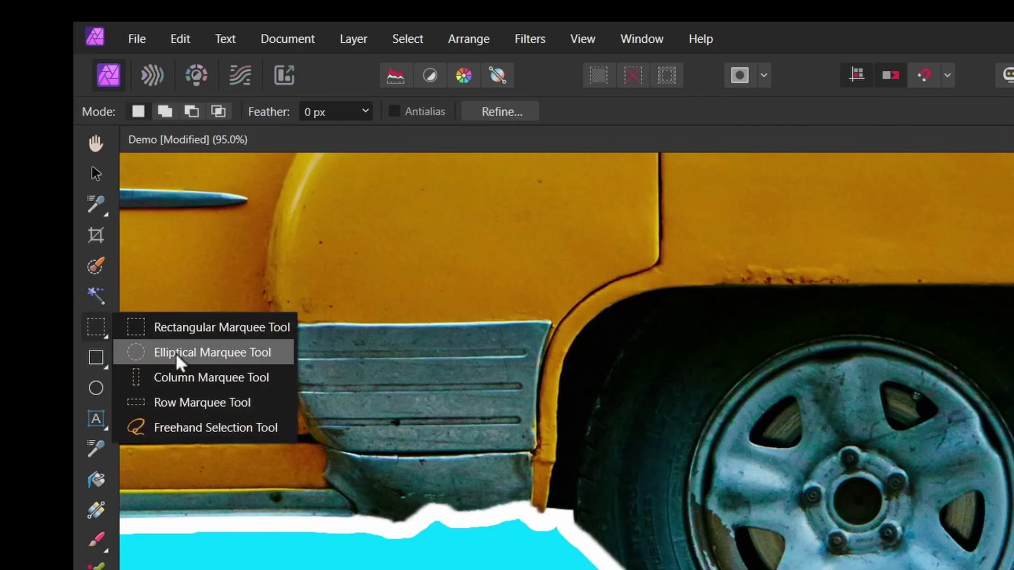
left_click(206, 351)
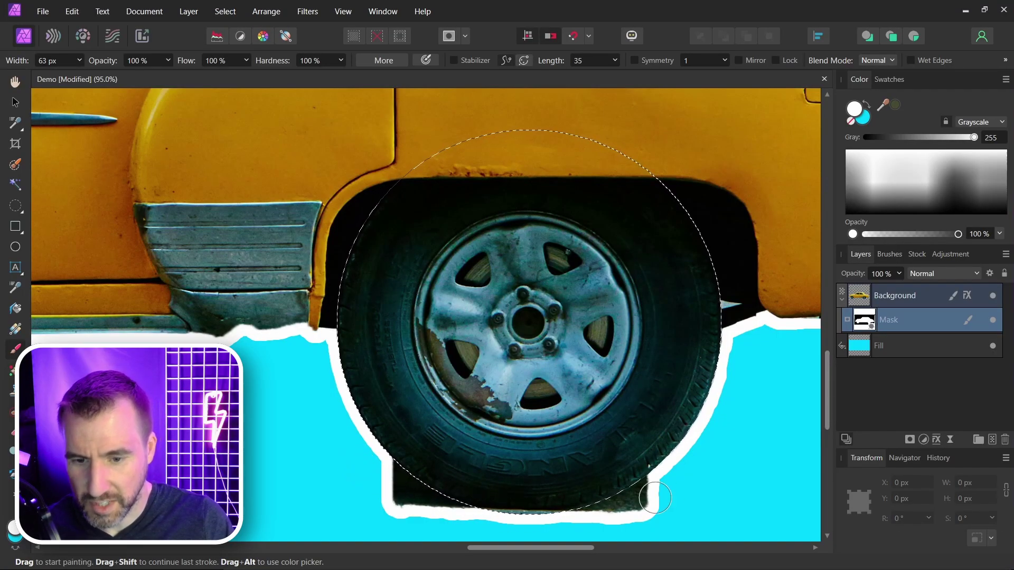
left_click(226, 11)
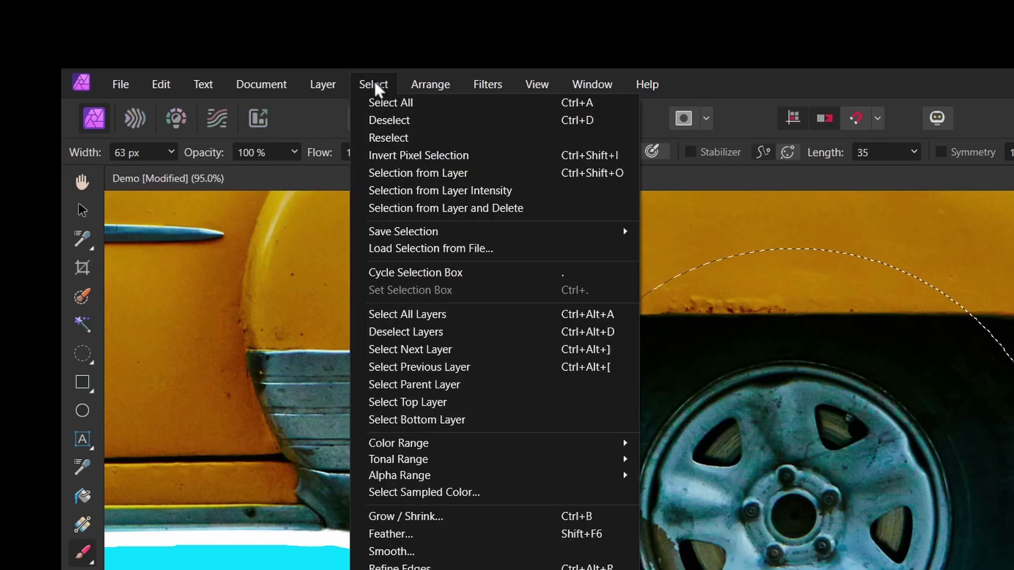
left_click(412, 156)
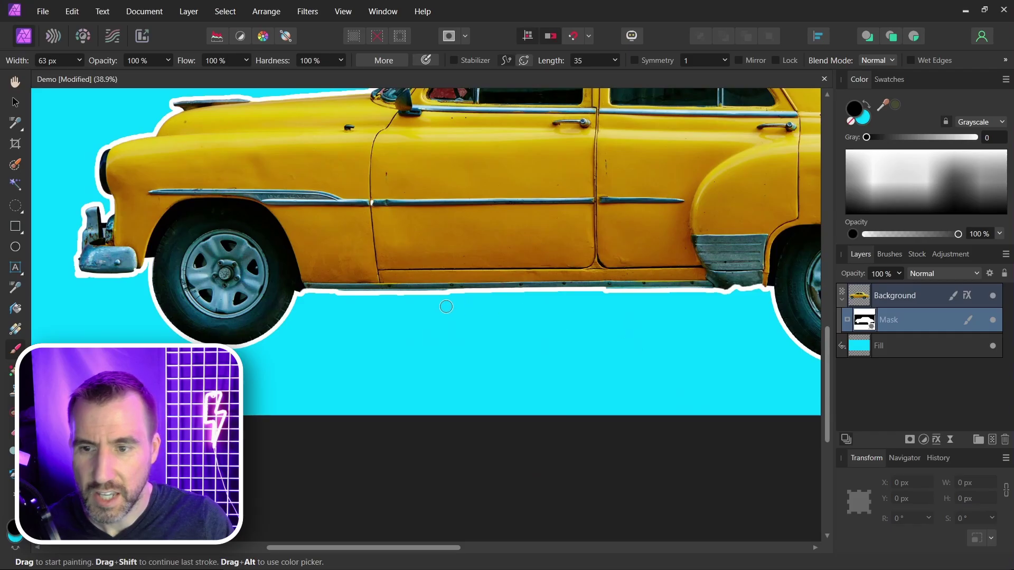
Bring the car's underside between the wheels into view with the Rectangular Marquee Tool.
left_click_drag(446, 305, 423, 301)
scroll(529, 280, "up", 1)
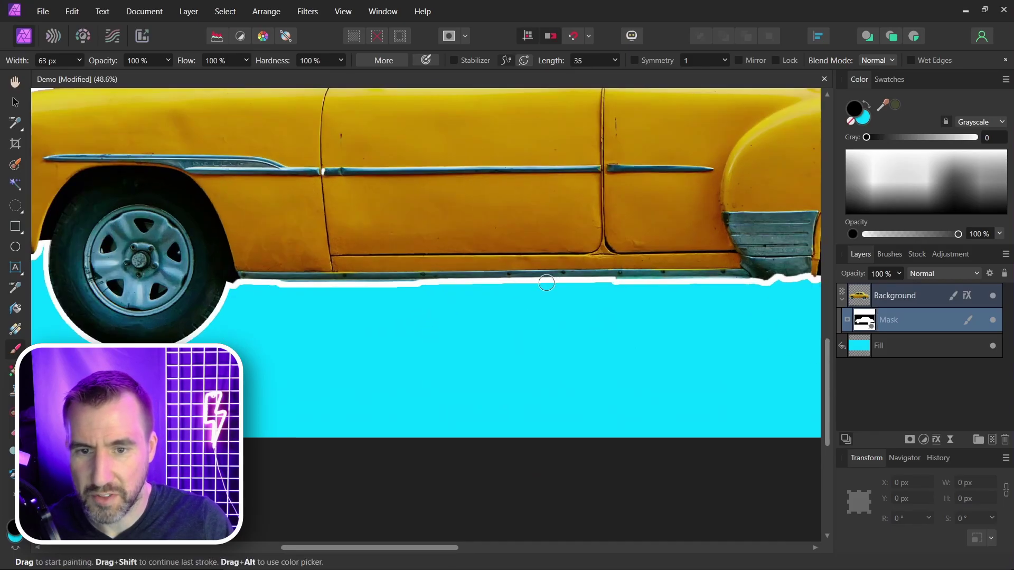
scroll(514, 363, "right", 2)
left_click(17, 203)
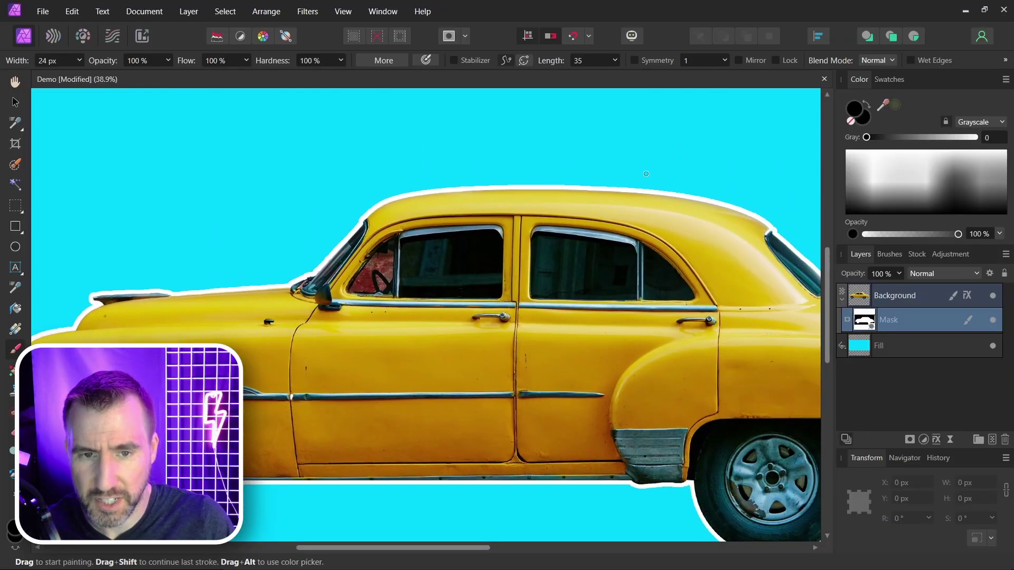
scroll(655, 154, "down", 1)
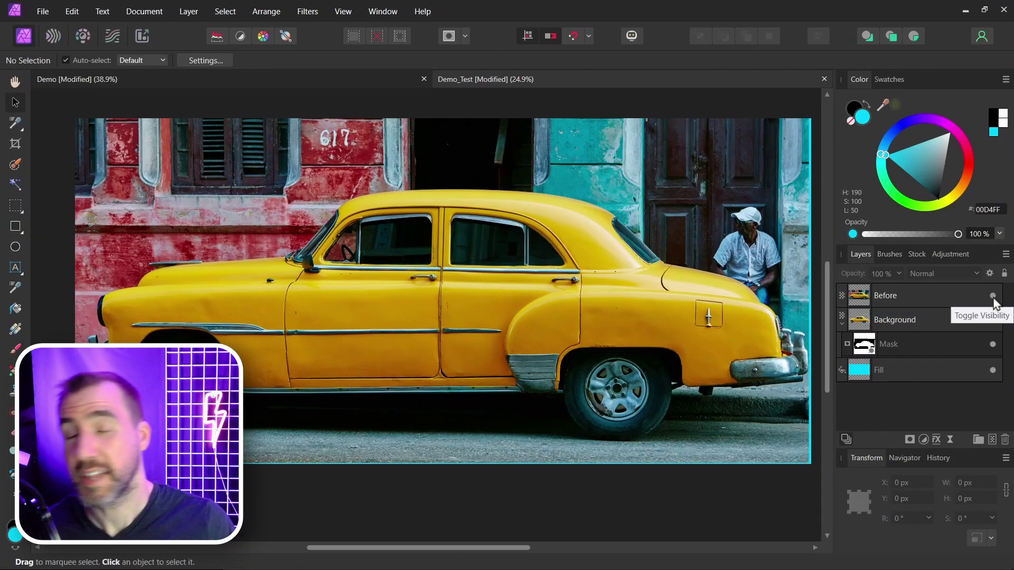